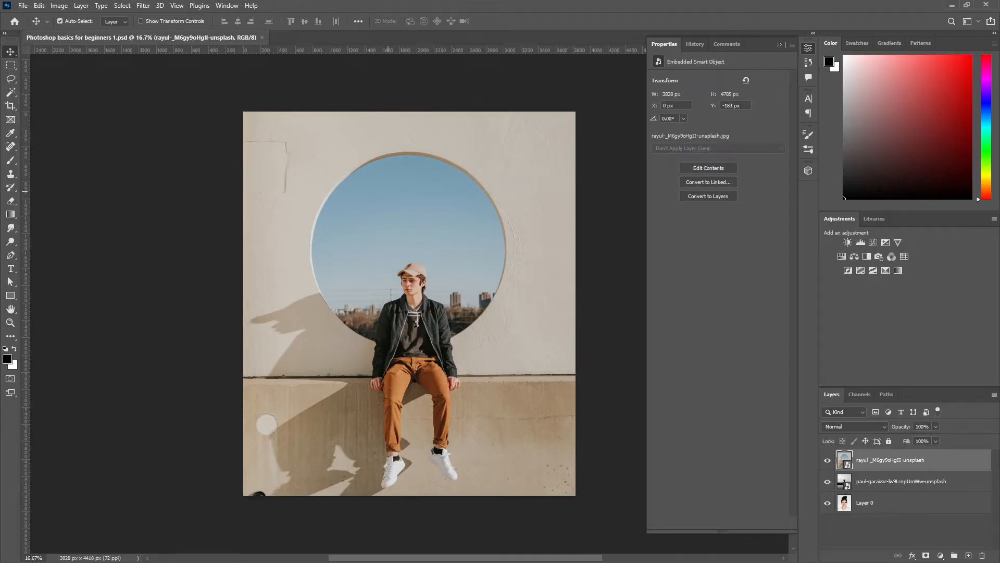
Step: Try repositioning the top photo layer on the canvas with the Move tool, undoing the moves
drag(333, 191, 632, 97)
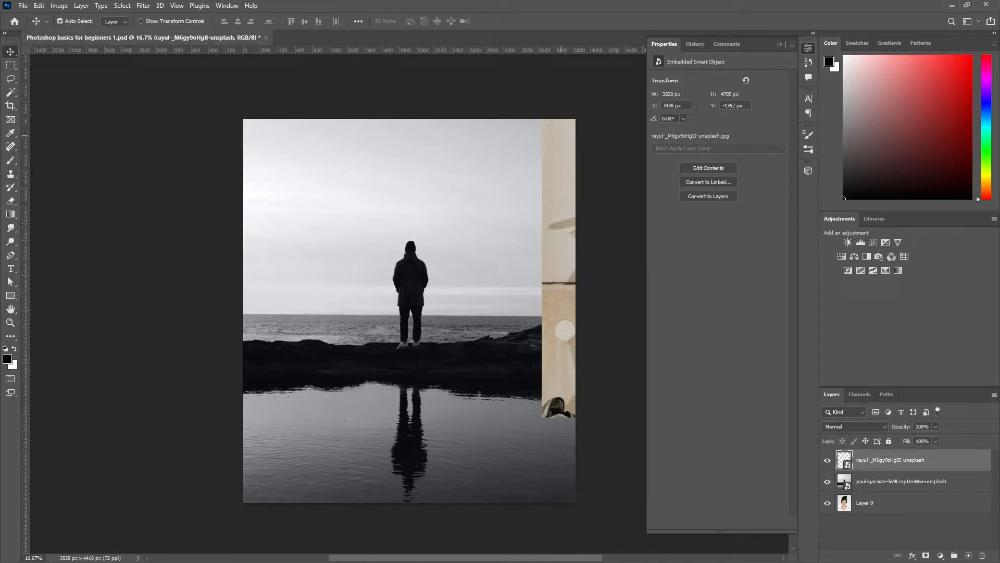
key(ctrl+z)
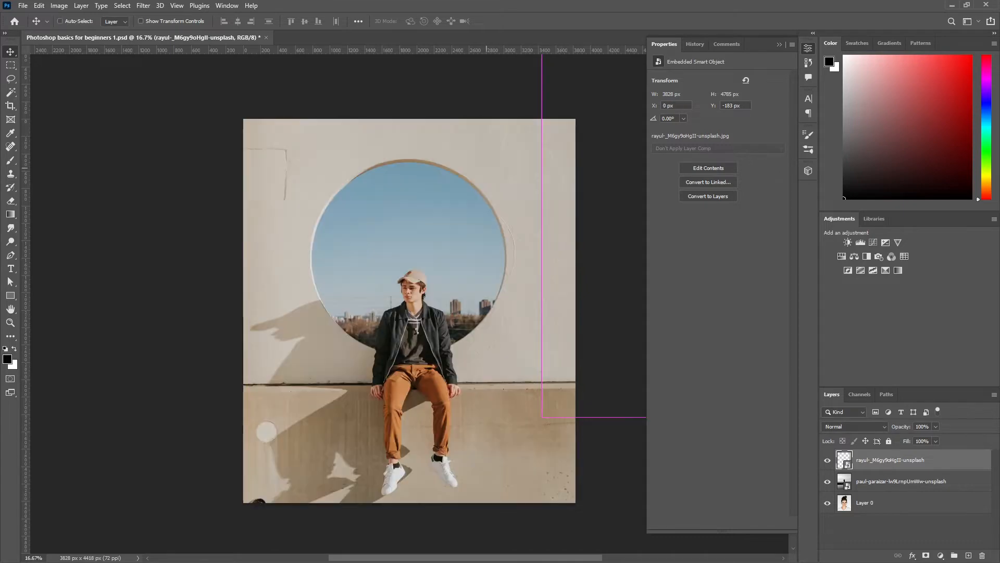
drag(425, 304, 633, 344)
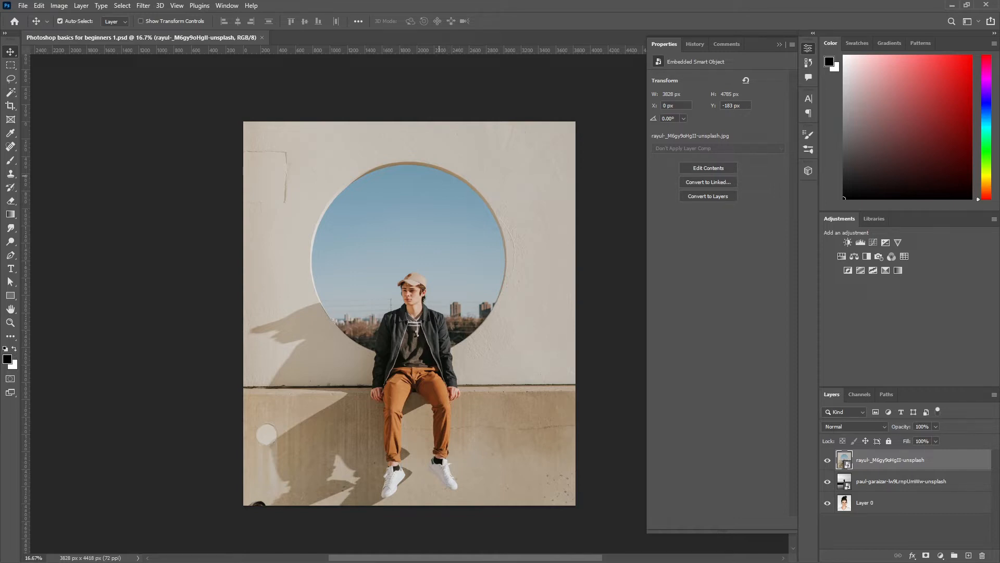
drag(442, 189, 416, 204)
key(ctrl+z)
key(ctrl+z)
click(60, 21)
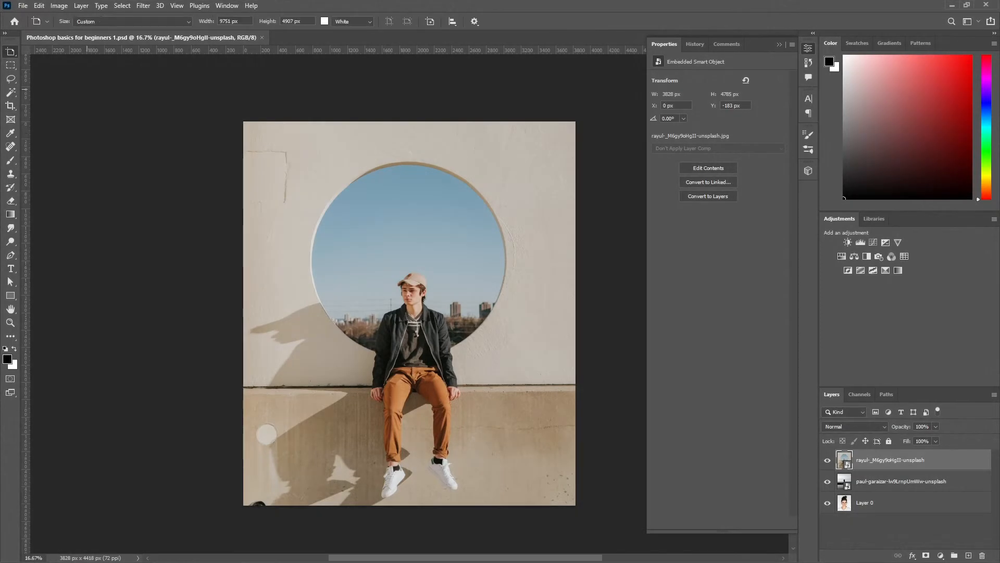
Step: Draw three white artboards on the empty workspace, the second about 1321 × 1561 px and the third about 2272 × 1231 px
scroll(176, 115, down, 10)
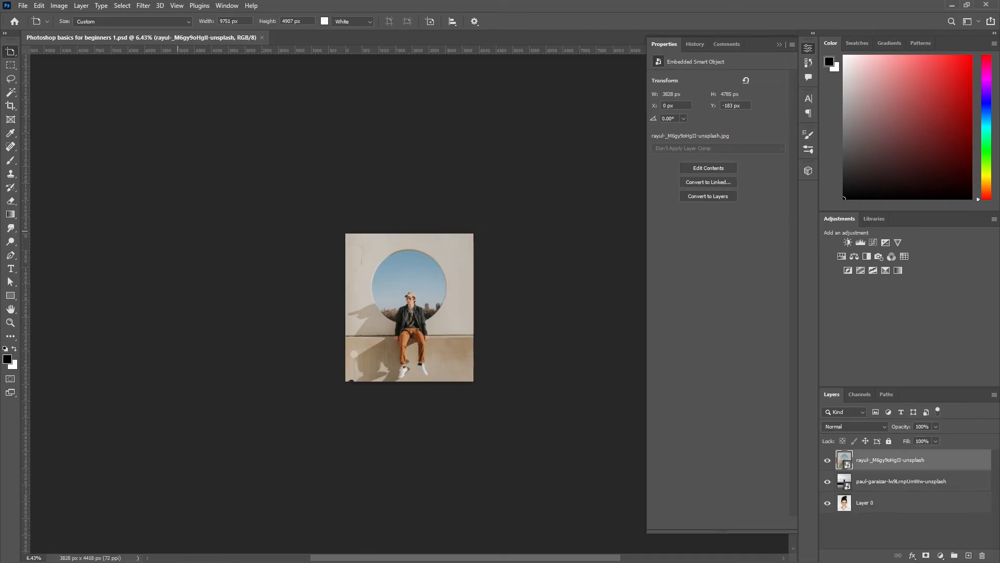
drag(117, 142, 198, 239)
drag(270, 203, 316, 256)
drag(387, 188, 464, 230)
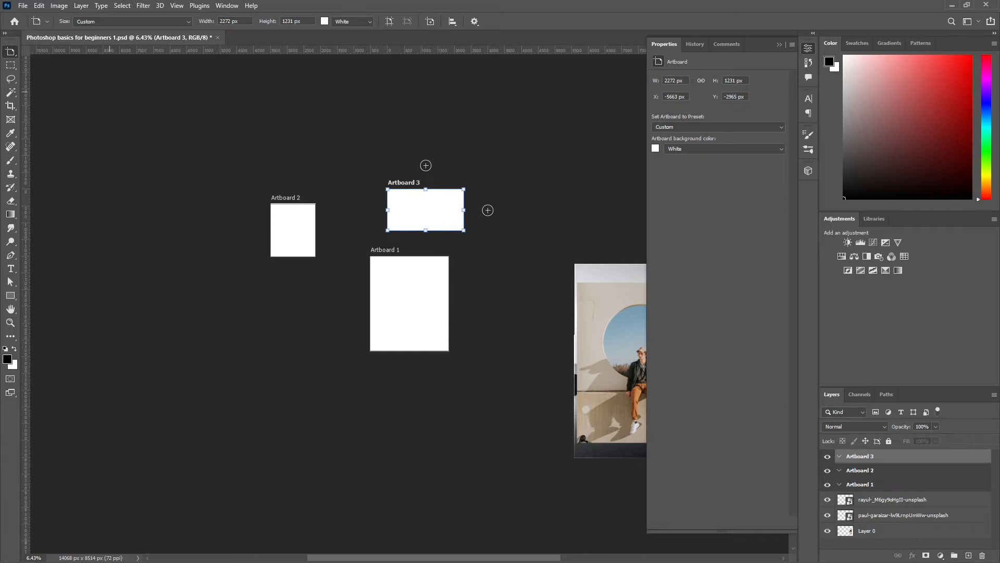
Step: Move the seated man photo into Artboard 3, the seaside silhouette into Artboard 1 and the woman's portrait into Artboard 2, framing her face
right_click(11, 52)
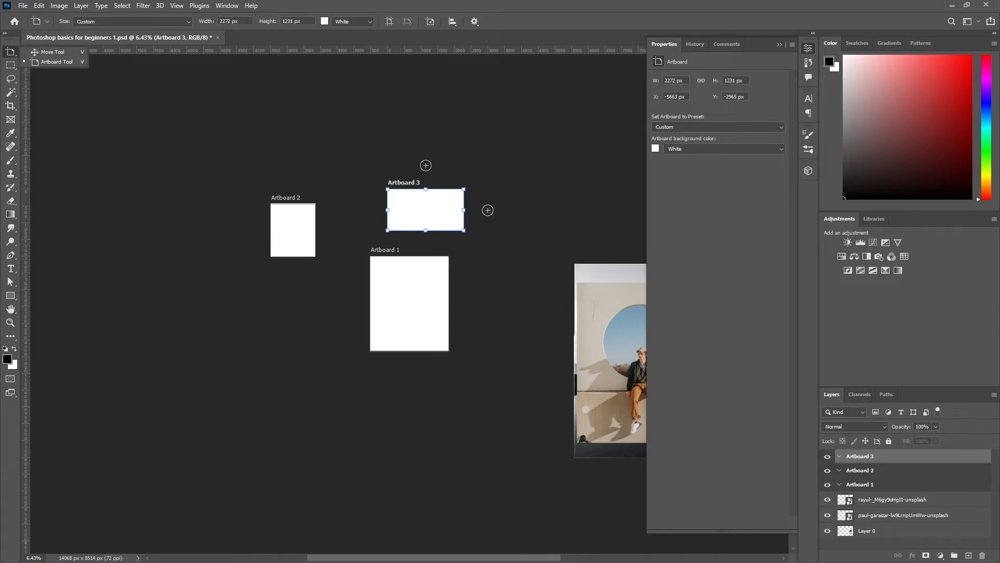
click(52, 52)
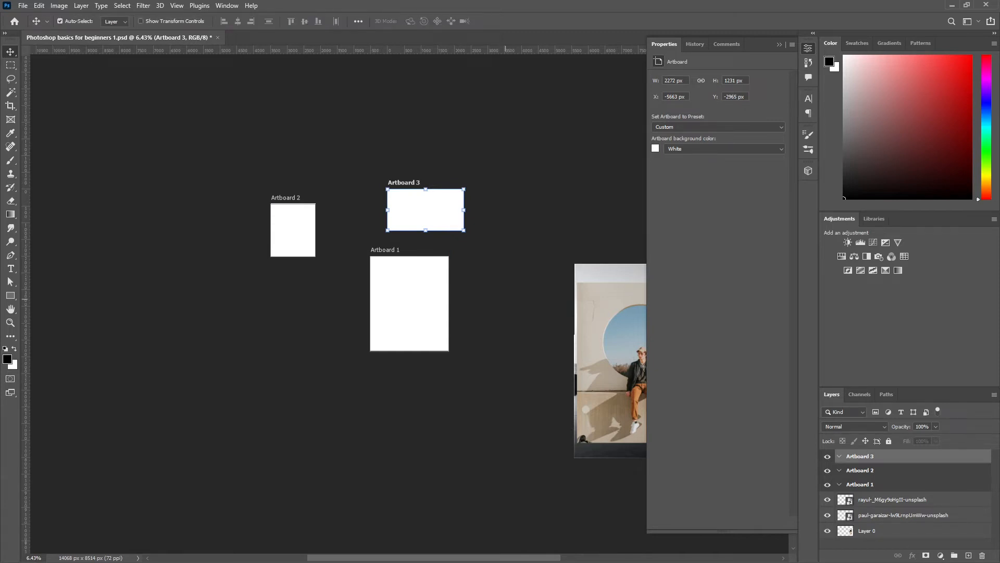
drag(610, 359, 396, 204)
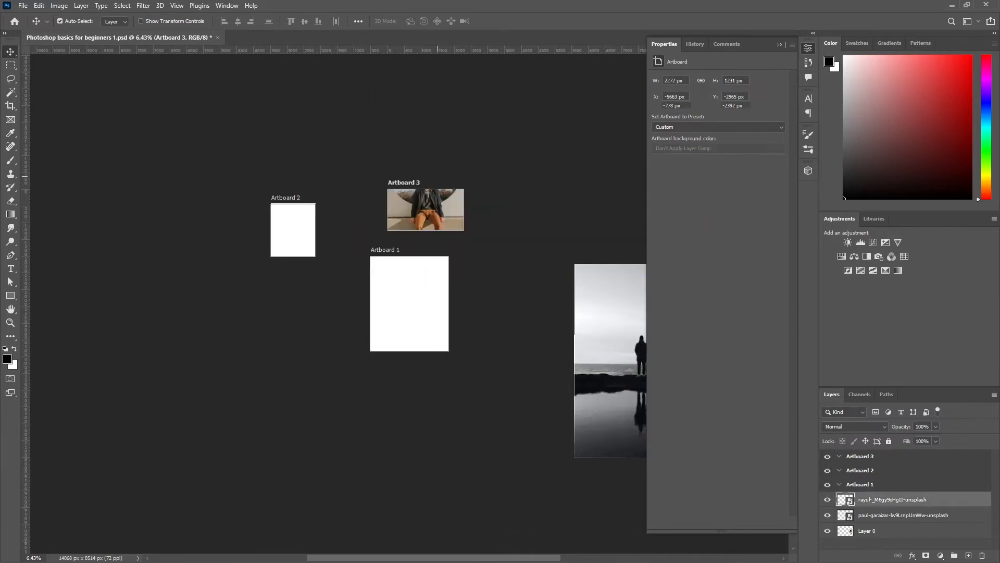
drag(609, 360, 412, 313)
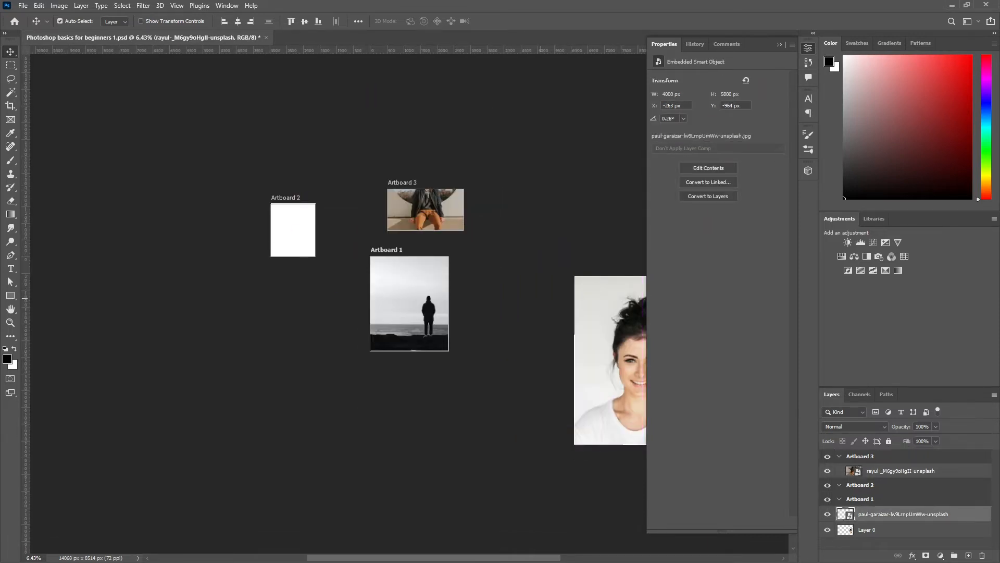
drag(609, 360, 284, 229)
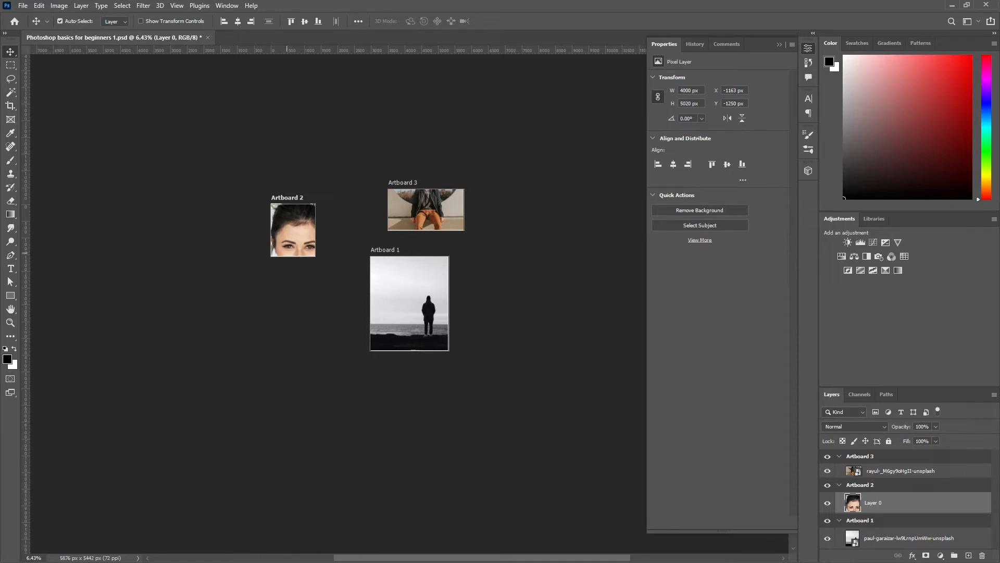
drag(300, 219, 255, 215)
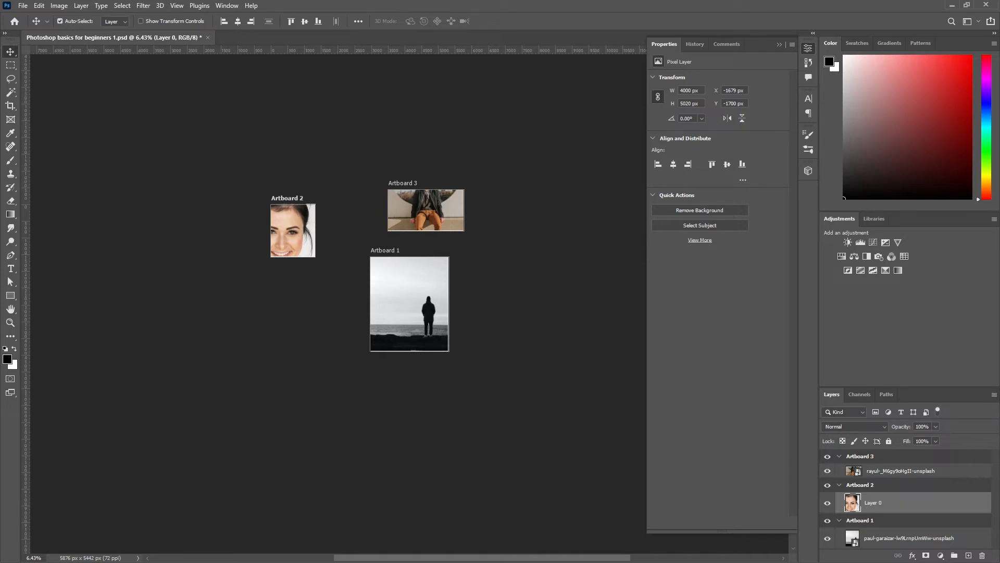
Step: Look through the export options available for the artboards
click(22, 6)
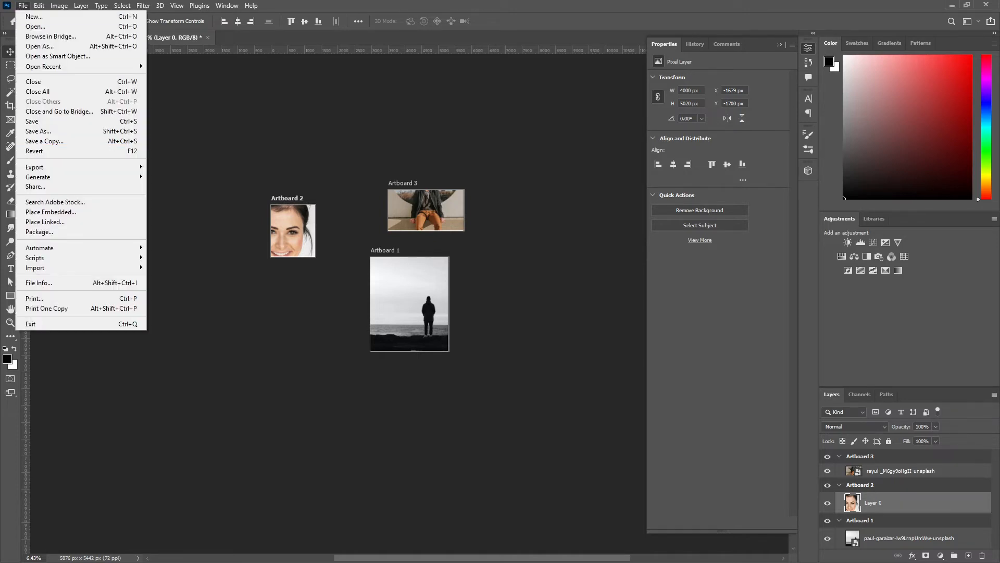
mouse_move(34, 168)
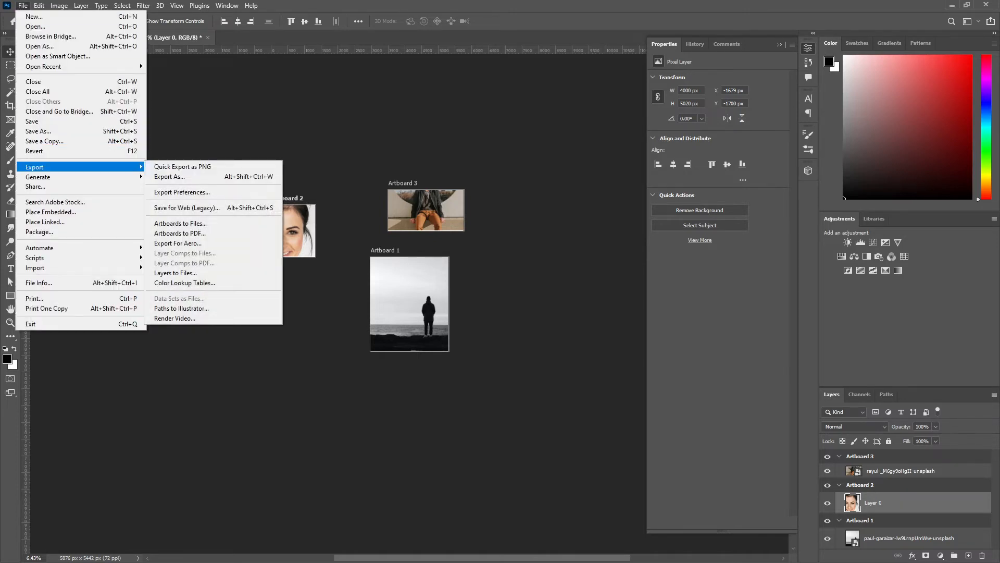
click(307, 151)
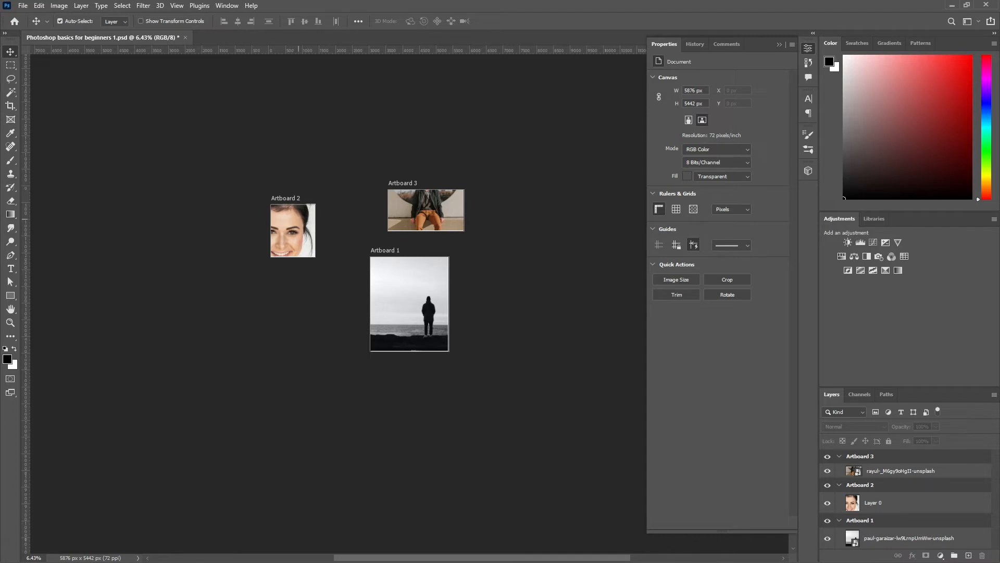
Step: Undo the photo placements and all three artboards to return to the single canvas, and save the document
scroll(309, 204, up, 1)
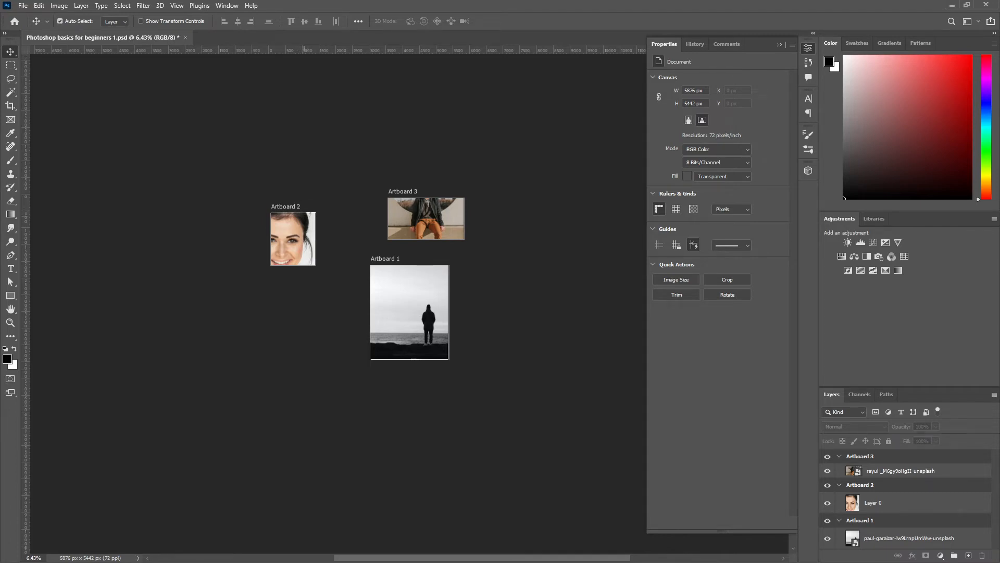
key(ctrl+z)
key(ctrl+z)
key(ctrl+z)
key(ctrl+z)
key(ctrl+z)
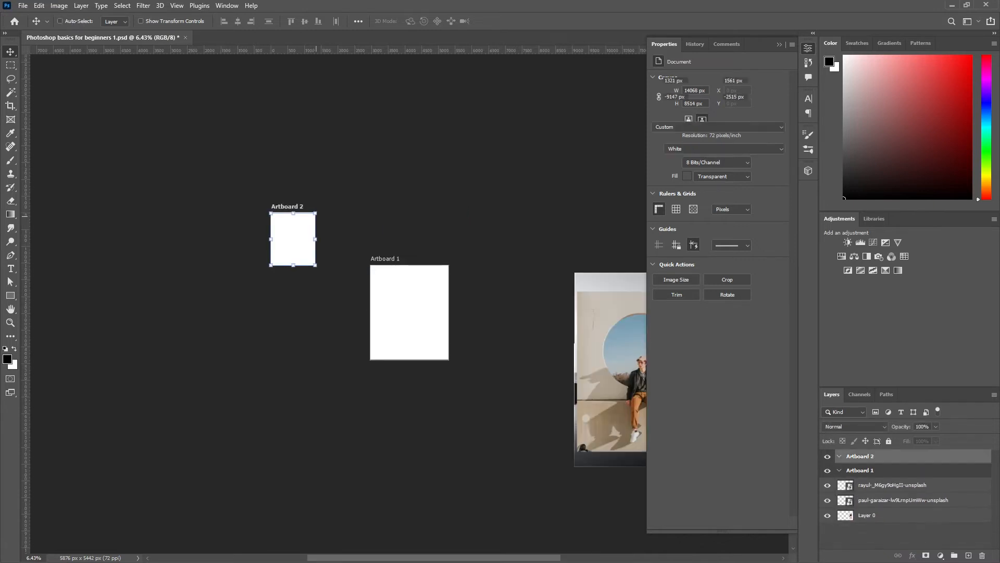
key(ctrl+z)
key(ctrl+z)
key(ctrl+z)
key(ctrl+z)
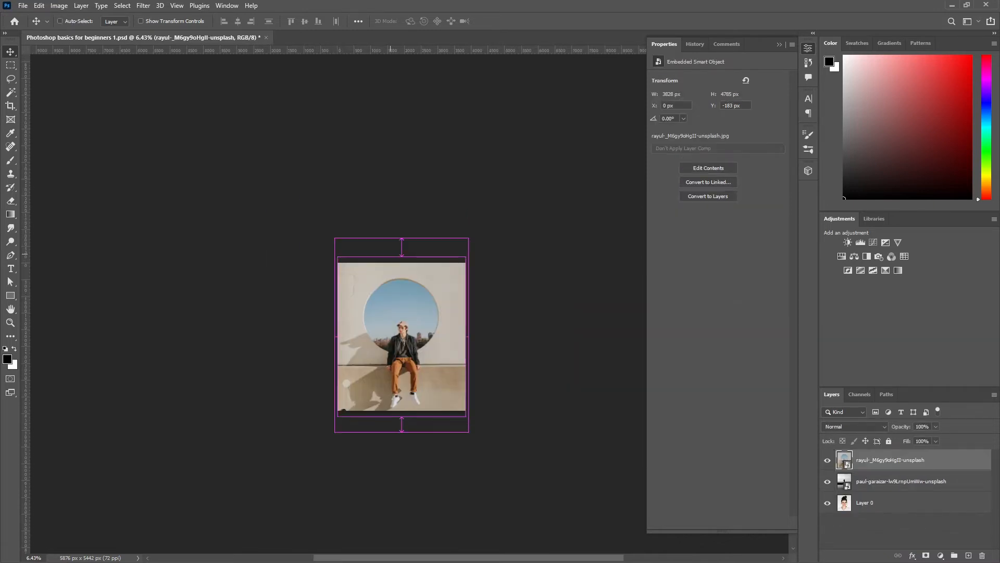
key(ctrl+z)
key(ctrl+s)
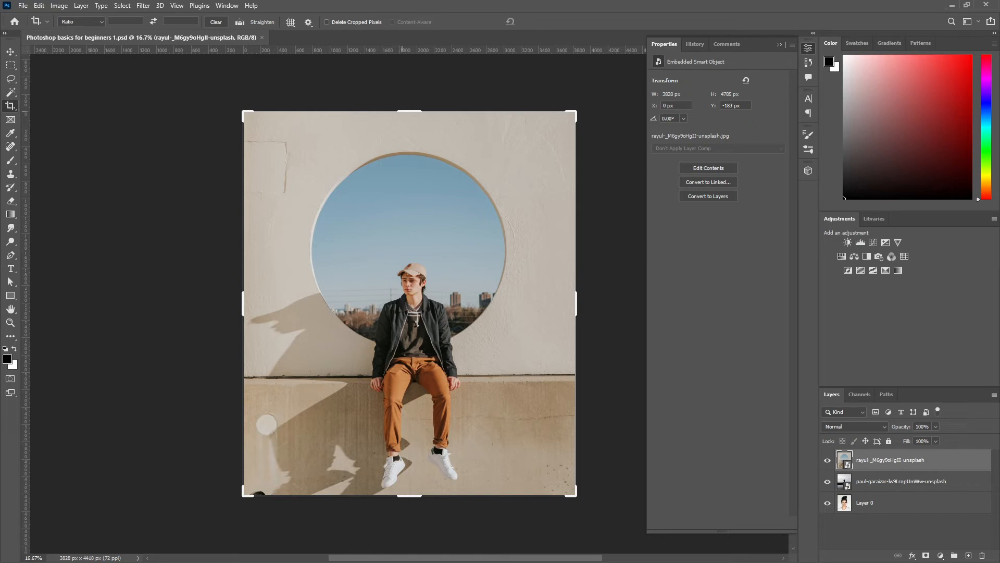
Step: Try cropping away the upper part of the canvas without deleting cropped pixels, and cancel the crop
mouse_move(402, 111)
mouse_down()
mouse_move(403, 207)
mouse_move(410, 148)
mouse_move(410, 190)
mouse_up()
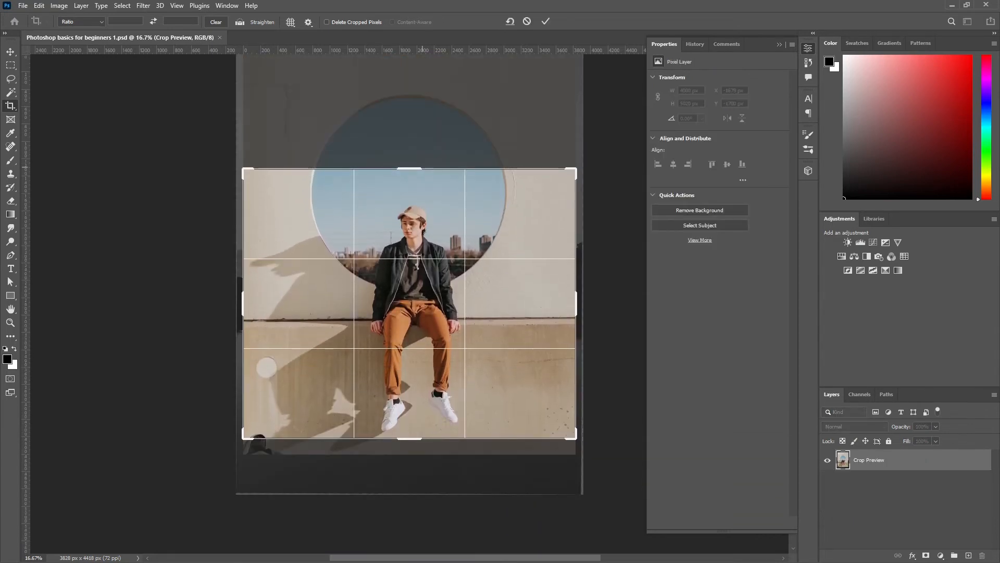
key(Escape)
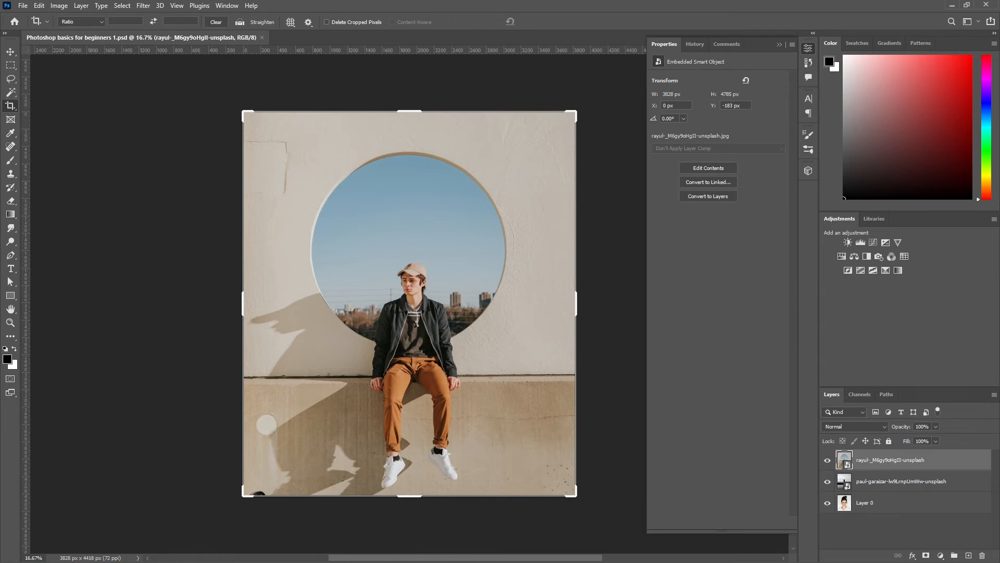
key(Escape)
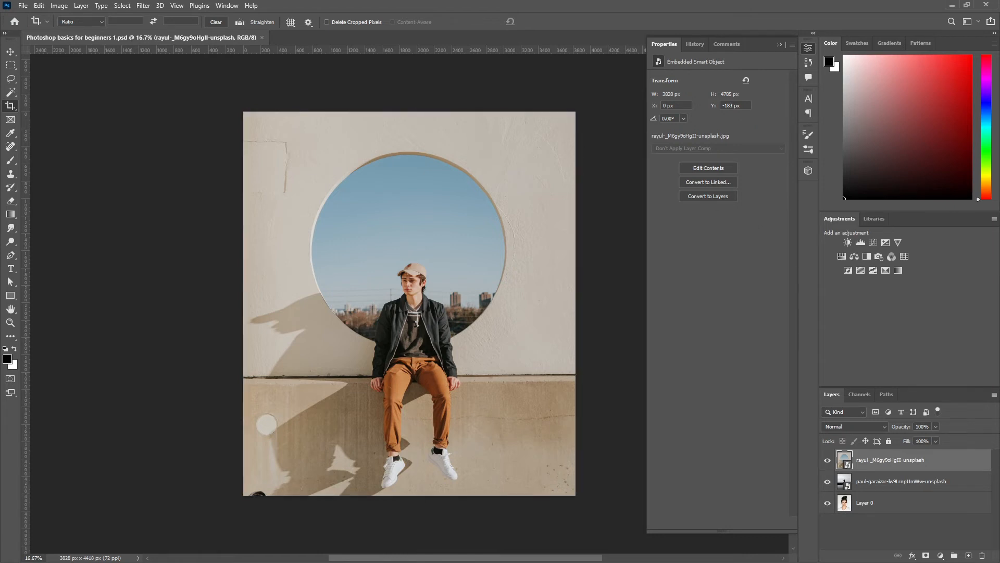
Step: Rasterize the seated man photo's smart object layer
right_click(876, 460)
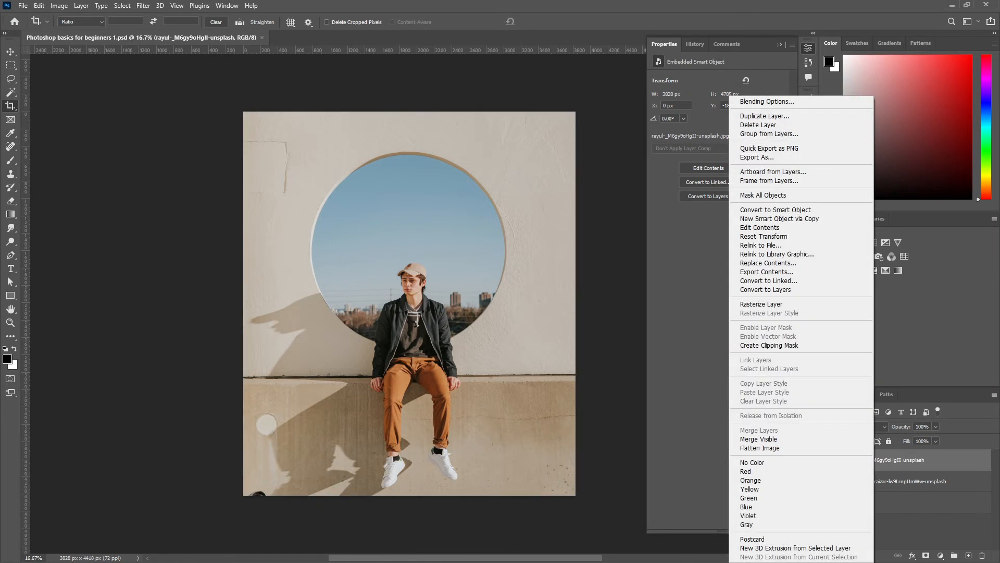
click(761, 303)
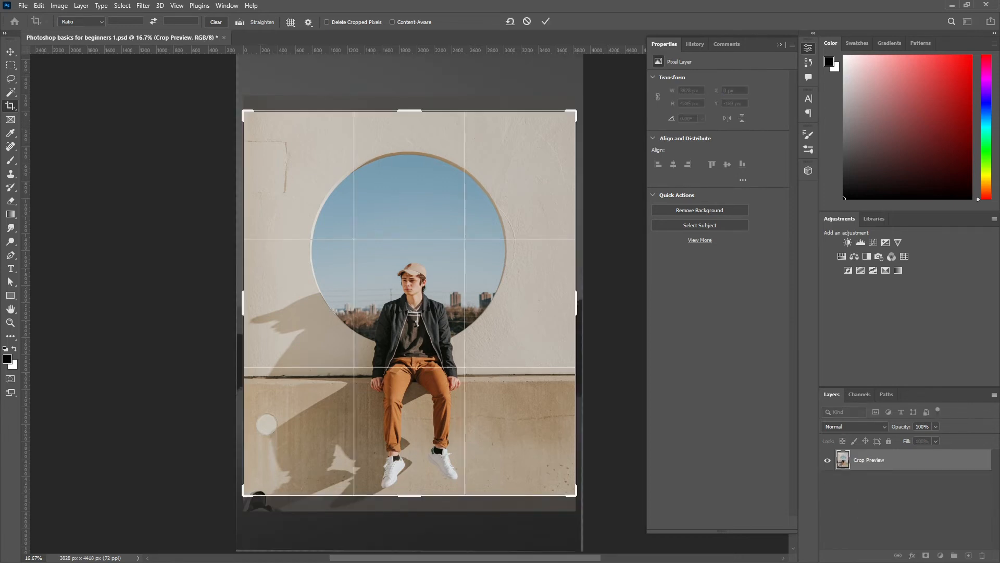
Step: Turn on Delete Cropped Pixels and crop off the upper part of the canvas, leaving about 3828 × 2944 px
click(326, 22)
drag(414, 108, 411, 172)
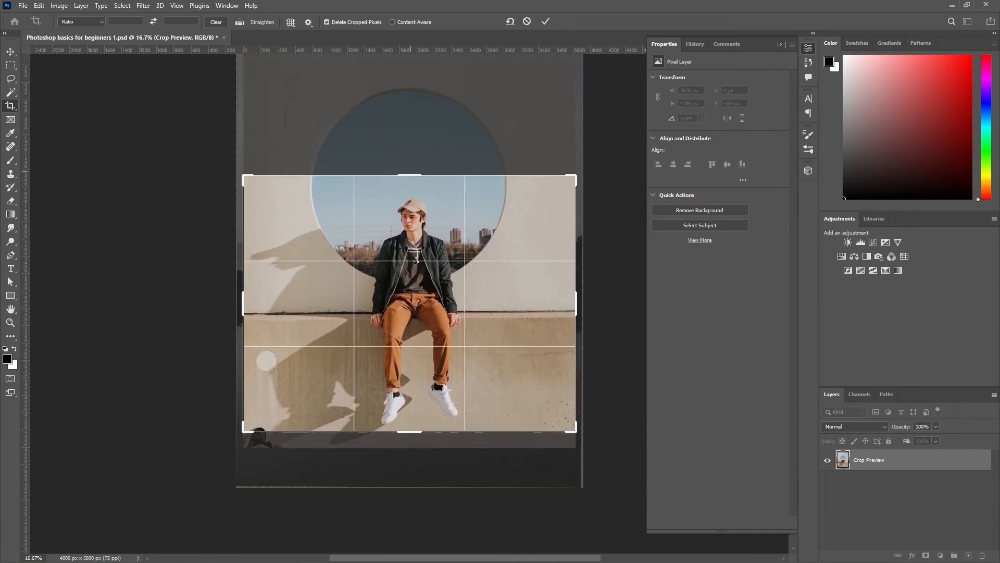
key(Return)
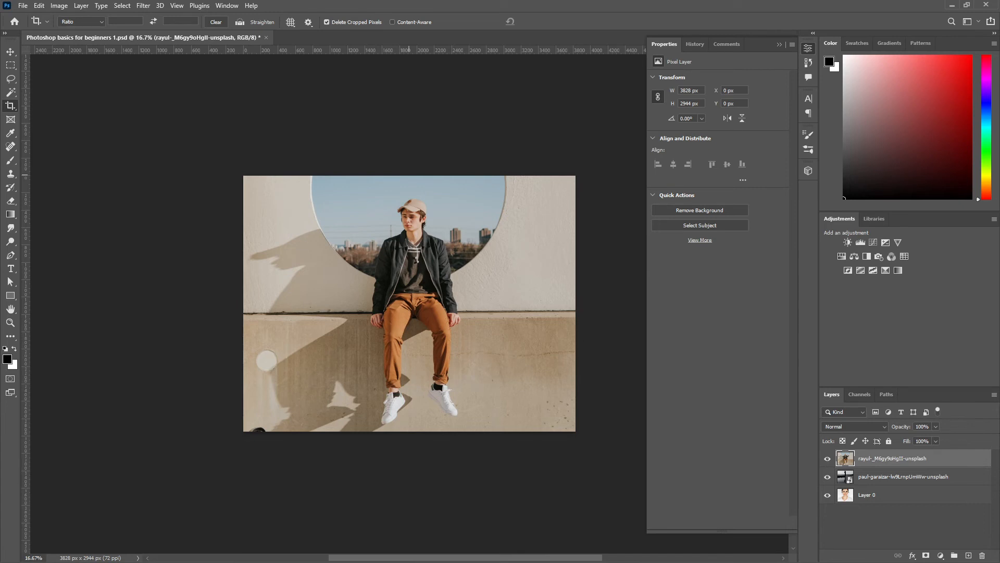
Step: Move the cropped photo layer straight down by about 645 px, and undo both the move and the crop
key(v)
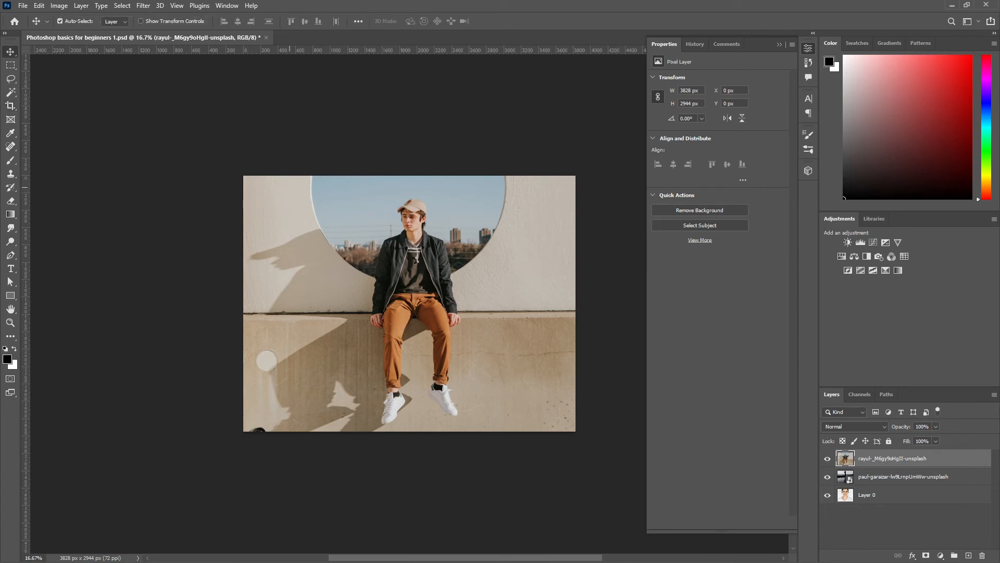
drag(289, 187, 289, 243)
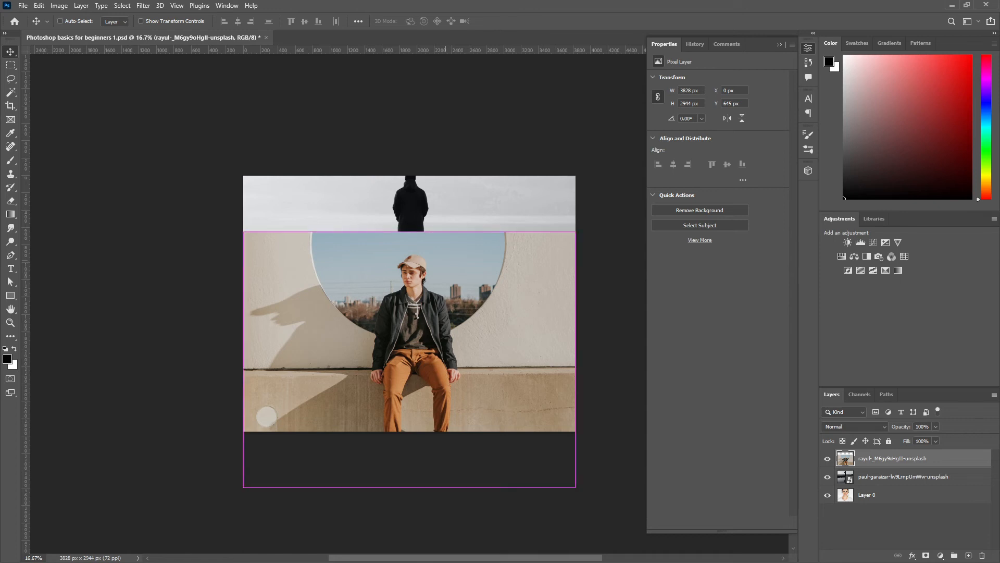
key(ctrl+z)
key(ctrl+z)
Step: Extend the canvas past the photo's right edge to about 5687 px wide with the Crop tool, using Content-Aware fill with Delete Cropped Pixels off
key(c)
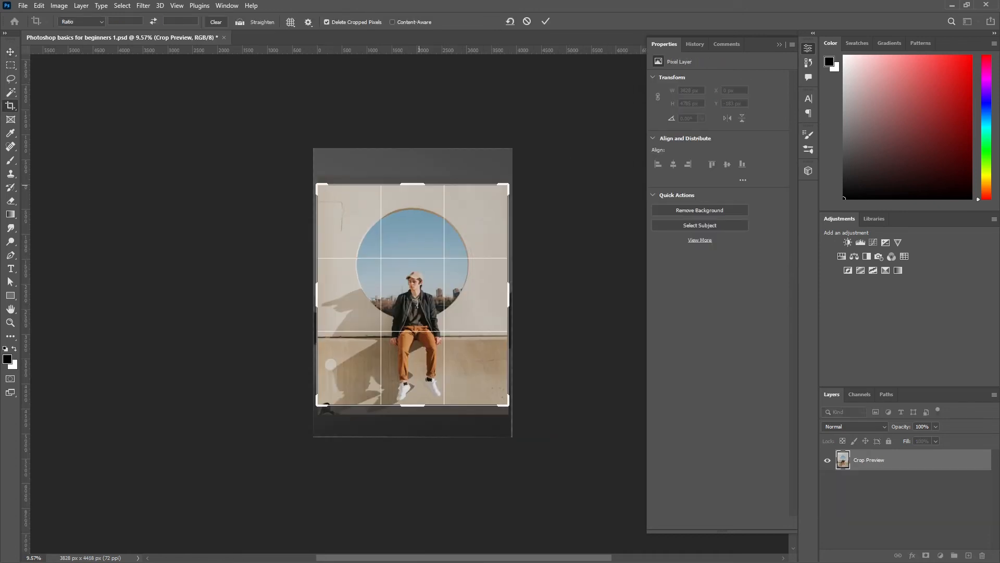
click(392, 22)
click(326, 22)
drag(508, 294, 556, 343)
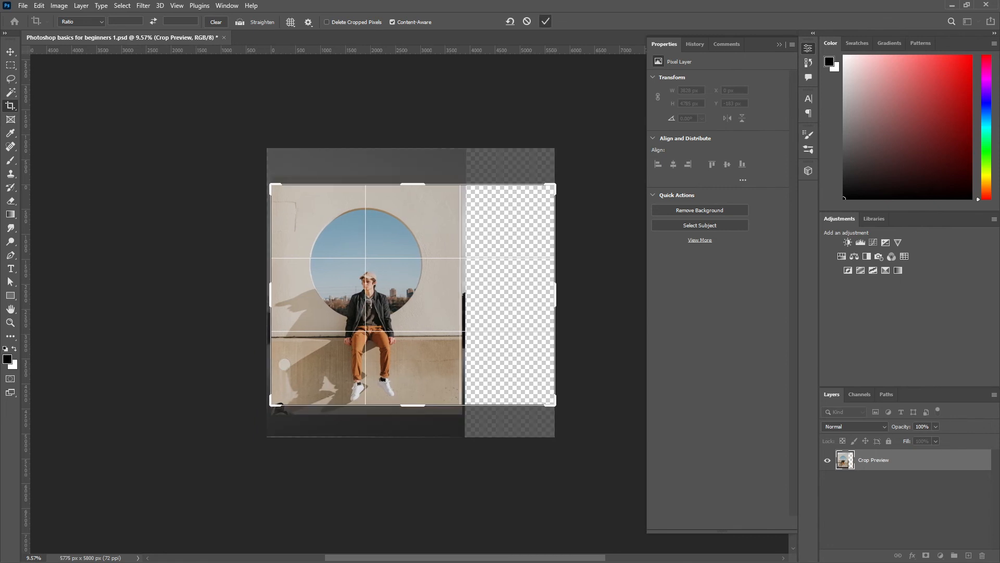
click(545, 21)
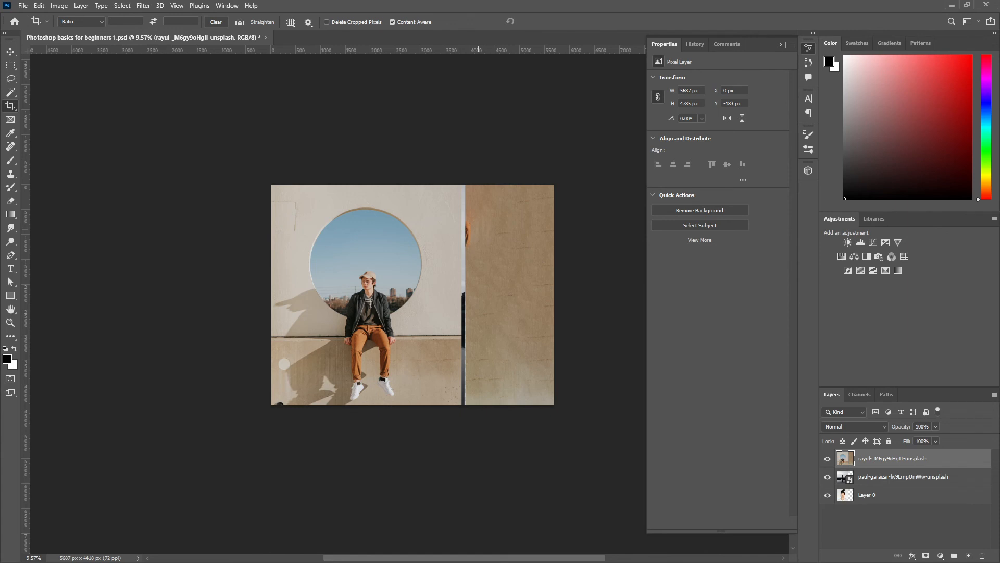
Step: Undo the content-aware canvas extension and switch back to the Move tool
key(ctrl)
key(Return)
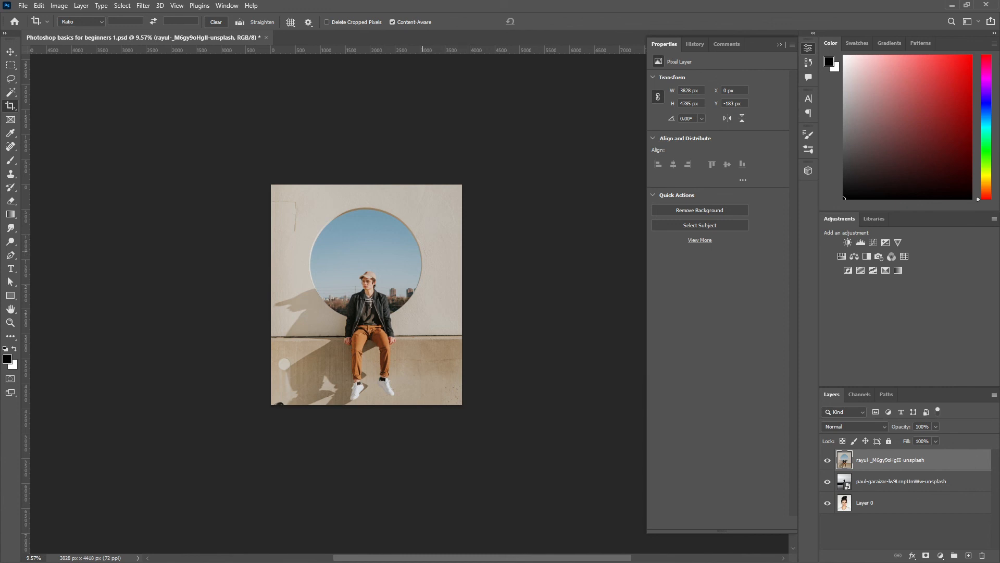
key(v)
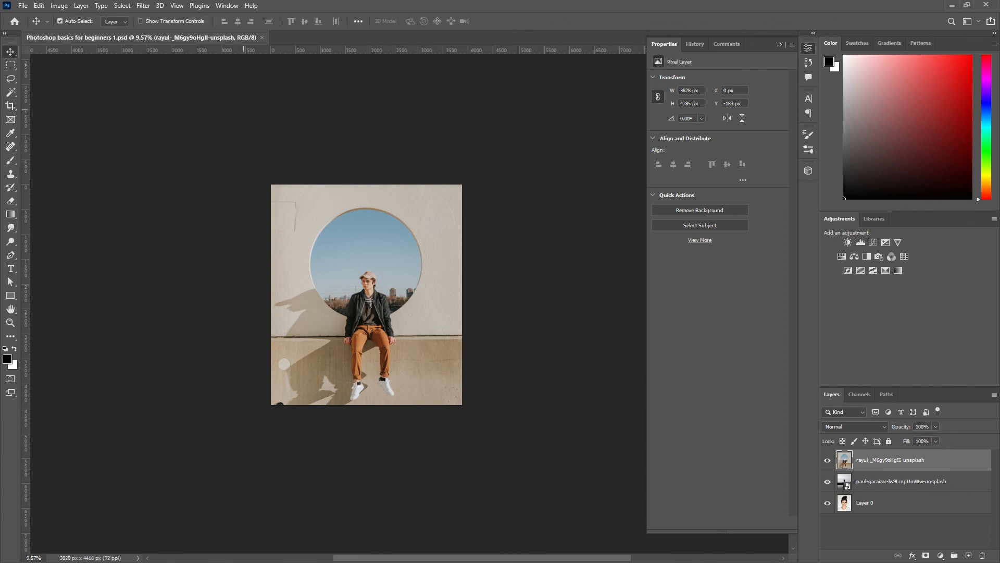